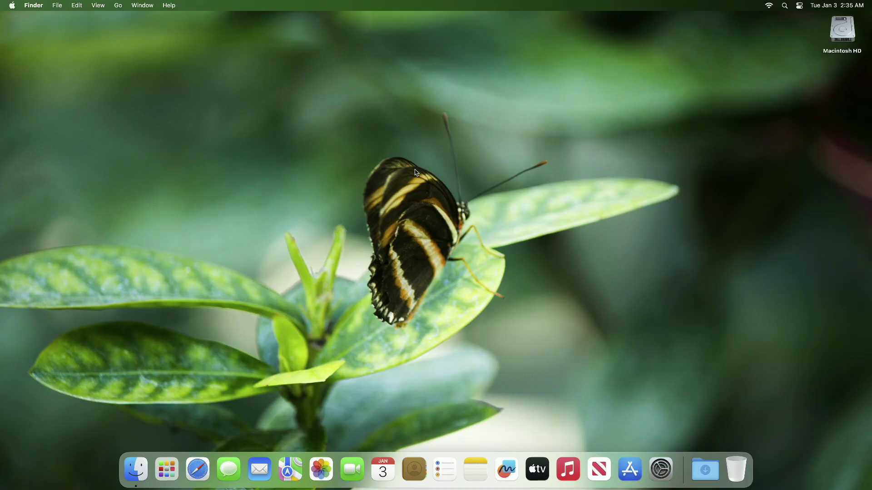
Step: Check the Mac's model and chip in About This Mac
left_click(3, 3)
left_click(23, 23)
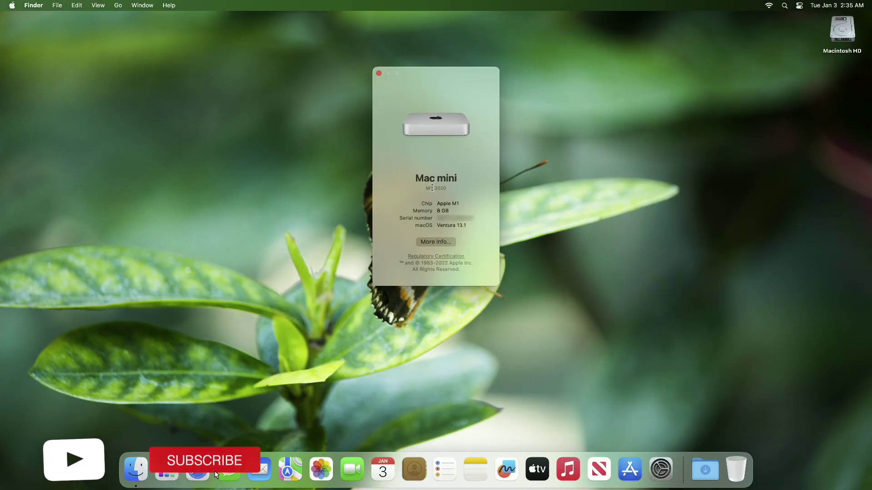
left_click(379, 74)
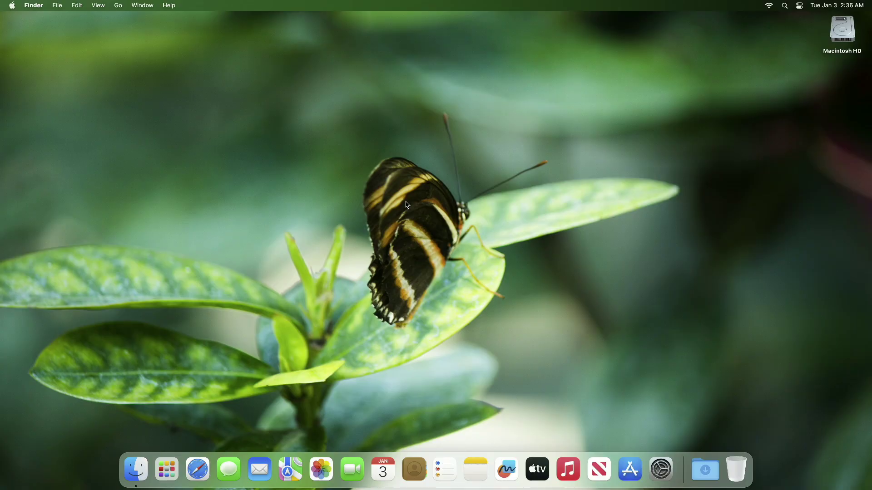
Step: Shut down the Mac so it can boot into macOS Recovery
left_click(9, 5)
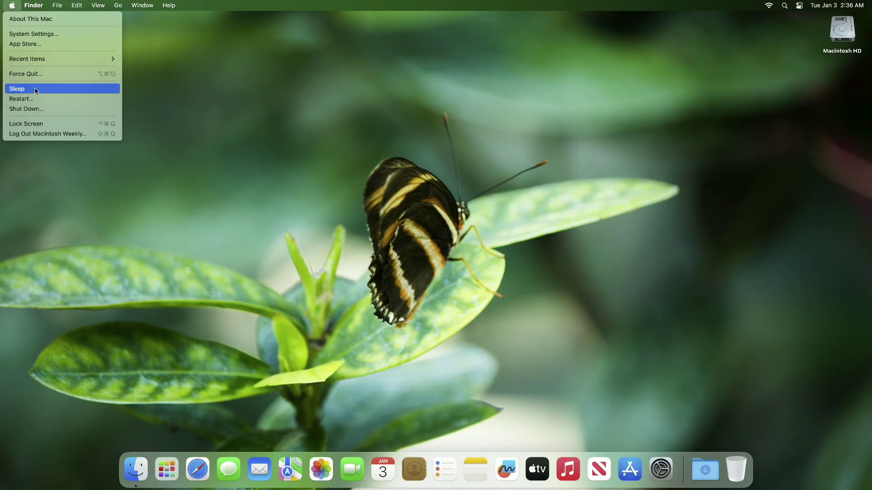
left_click(41, 109)
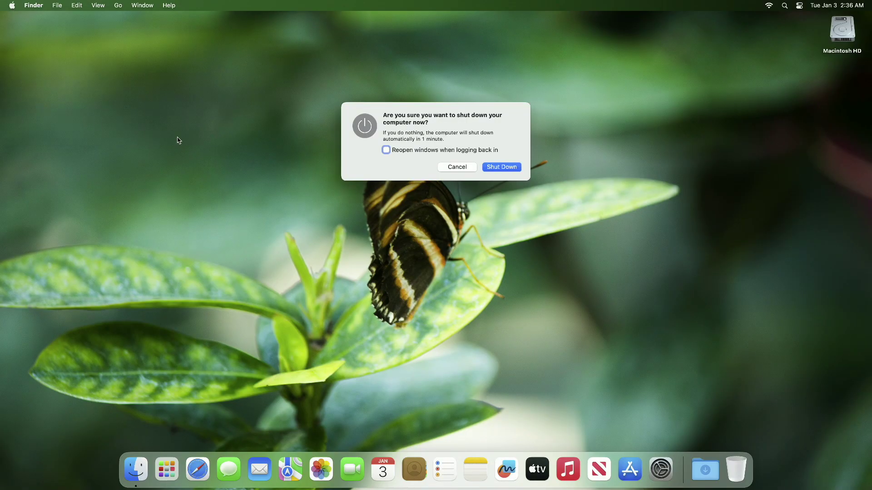
left_click(500, 168)
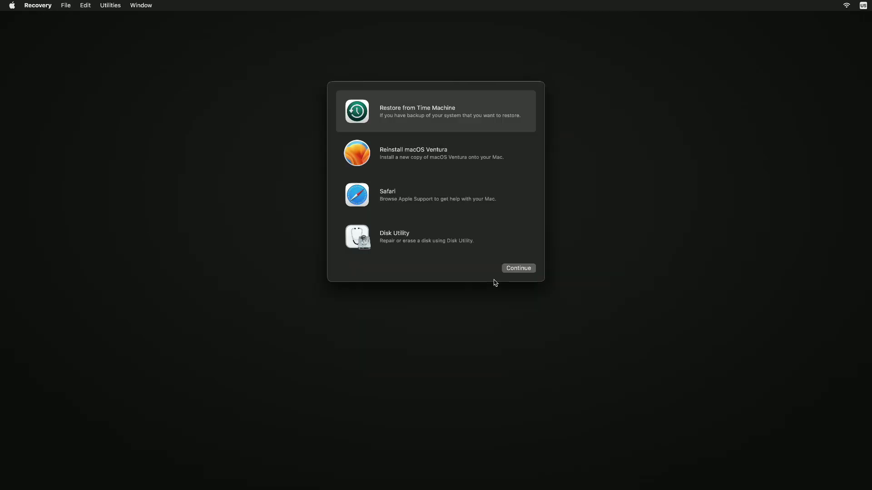
Step: In Recovery Terminal, run csrutil enable --without kext and confirm with y
left_click(107, 5)
left_click(114, 29)
type("csr")
type("uti")
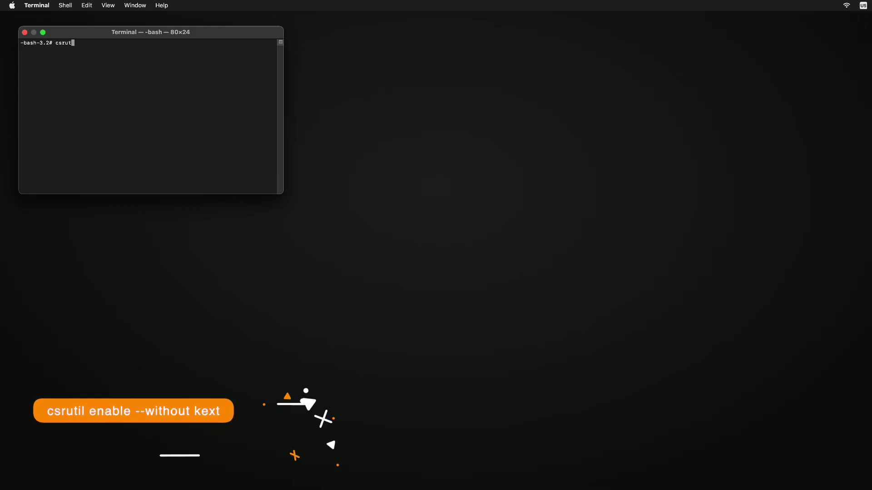
type("l enable ")
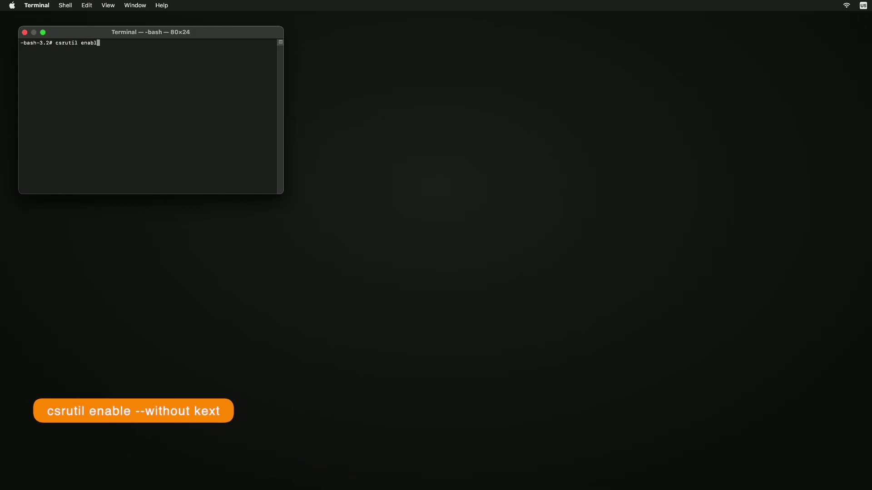
type("--")
type("withou")
type("t kext")
key("Return")
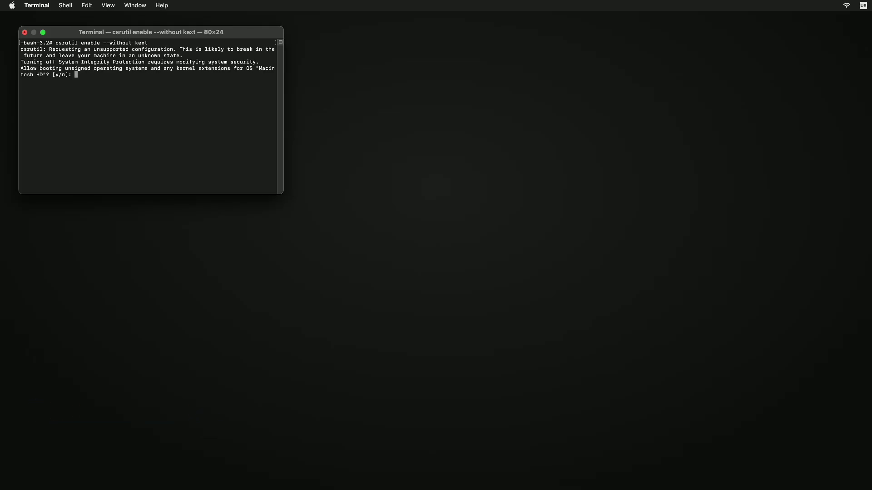
type("y")
key("Return")
key("Return")
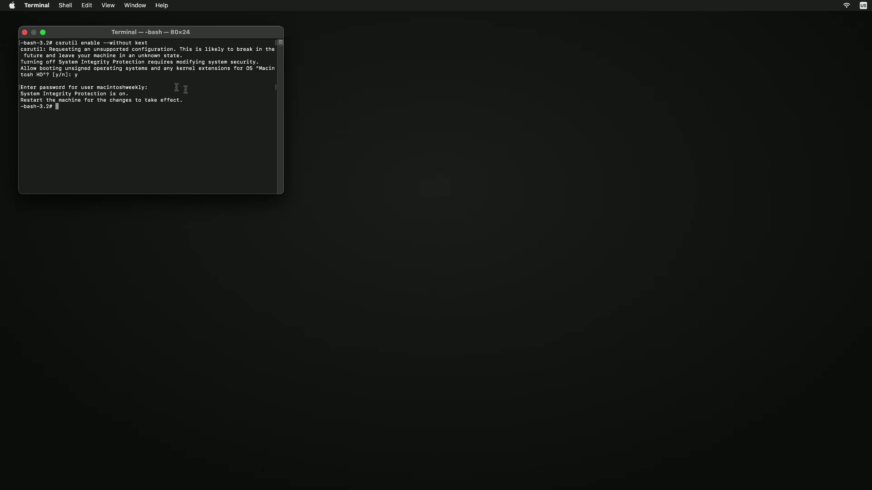
Step: Set Macintosh HD to Permissive Security, allowing user and remote kernel extension management
left_click(38, 4)
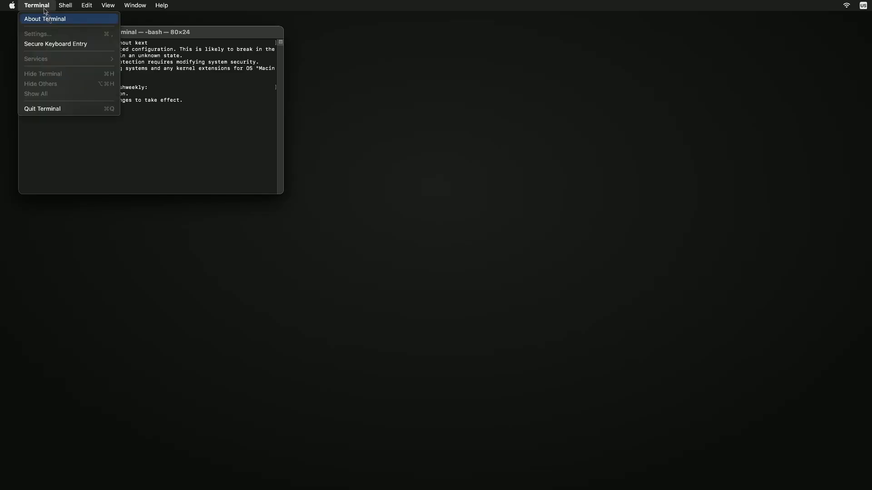
left_click(66, 108)
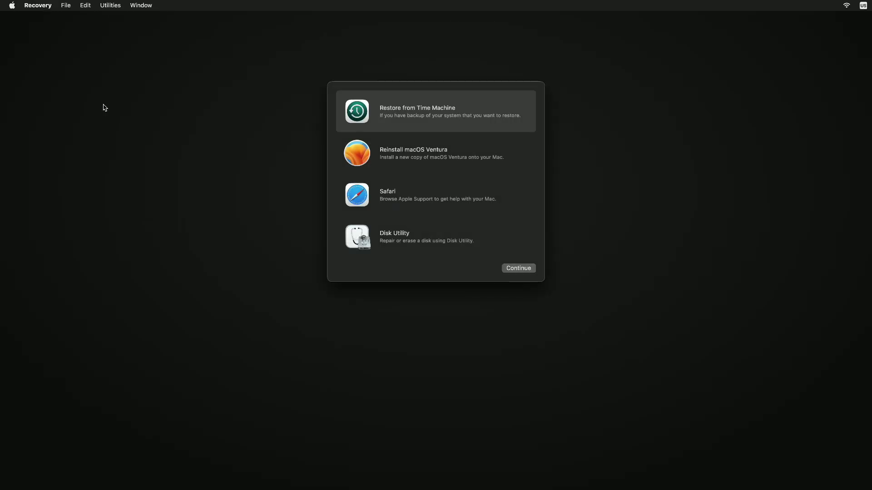
left_click(109, 5)
left_click(115, 23)
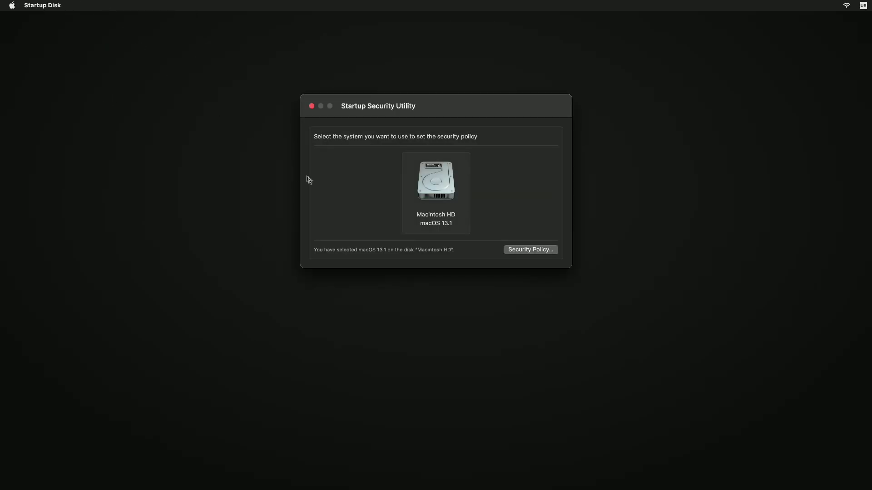
left_click(531, 253)
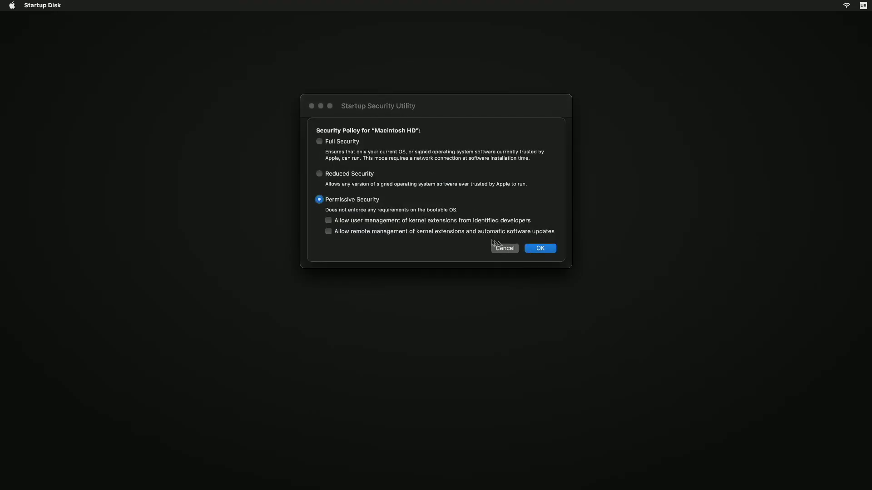
left_click(329, 220)
left_click(329, 232)
left_click(540, 248)
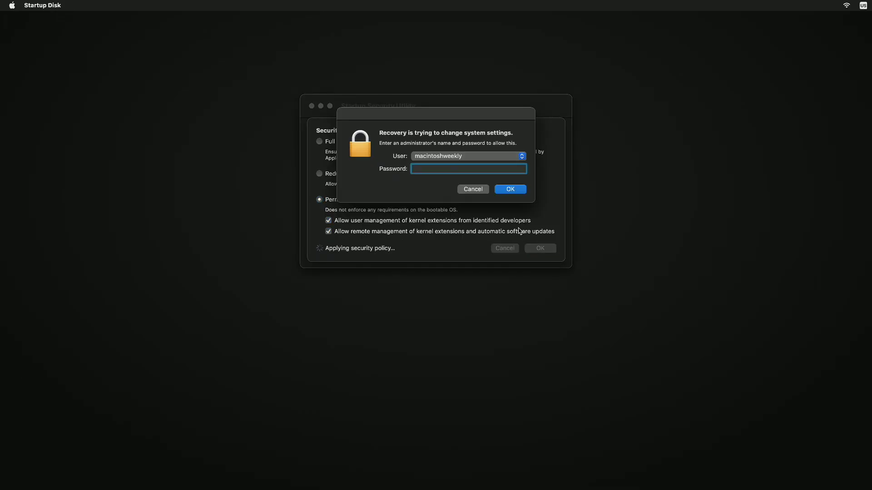
type("••••")
key("Return")
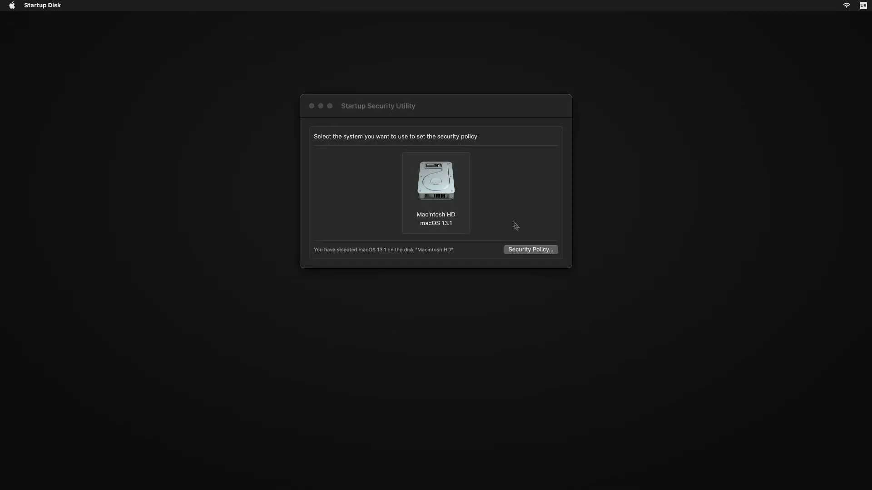
Step: Close Startup Security Utility and restart the Mac to the normal desktop
left_click(312, 106)
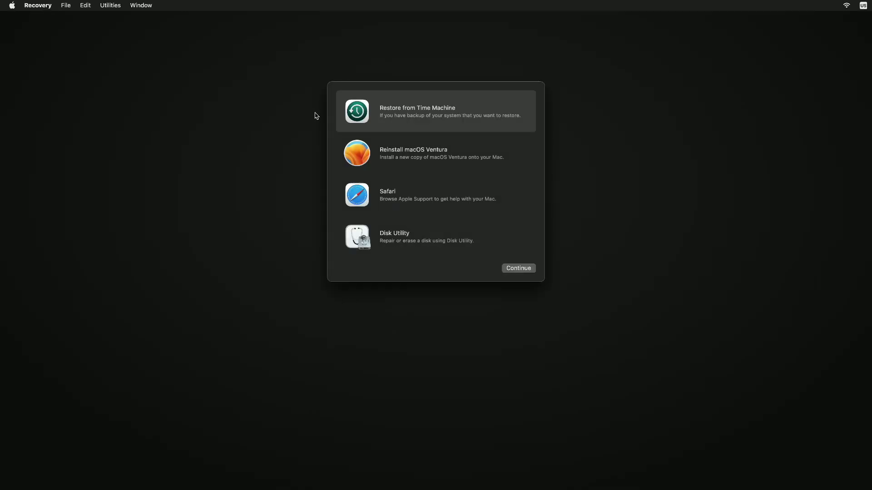
left_click(10, 5)
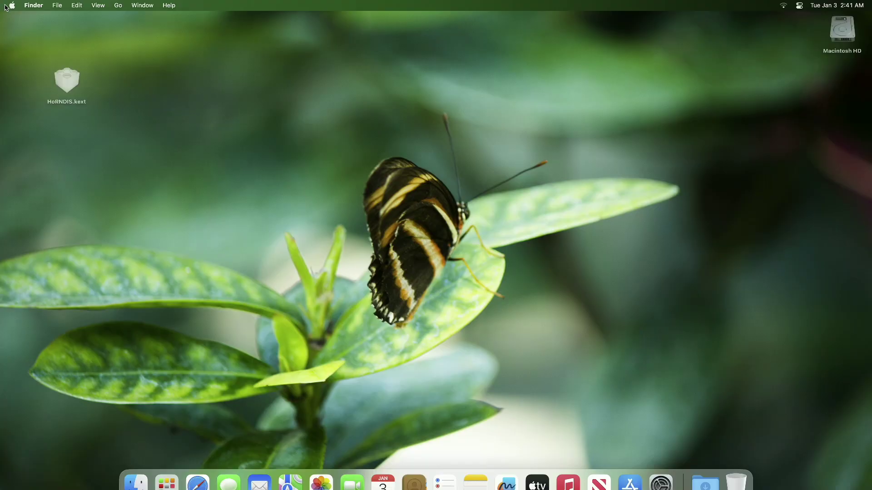
Step: Launch Terminal through Spotlight search
left_click(78, 85)
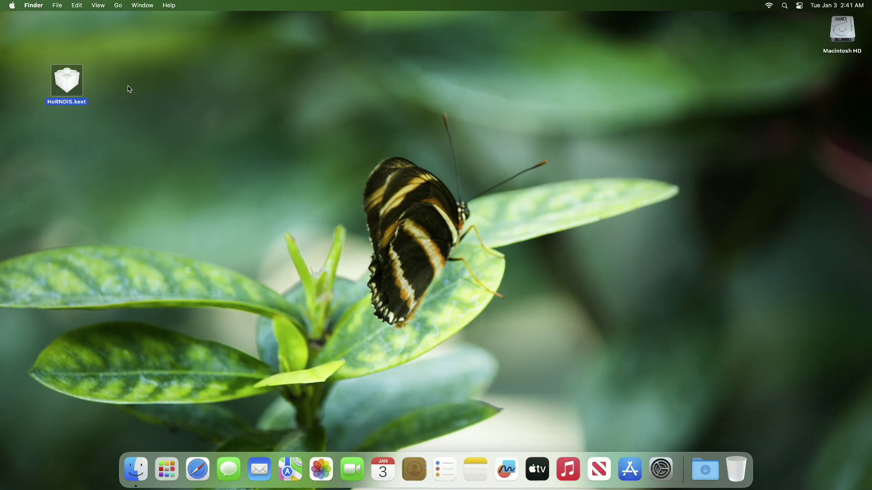
left_click(130, 89)
left_click(785, 5)
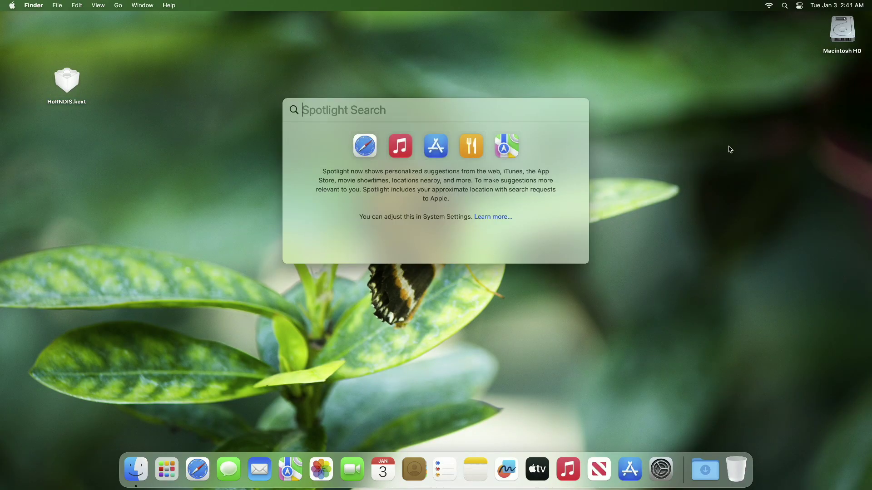
type("terminal")
key("Return")
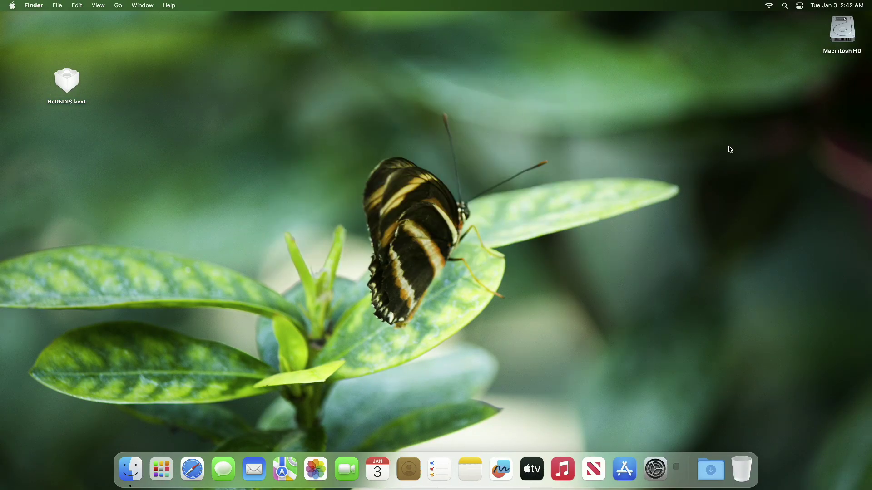
Step: Copy HoRNDIS.kext into /Library/Extensions with sudo cp -R, entering the admin password
type("sudo ")
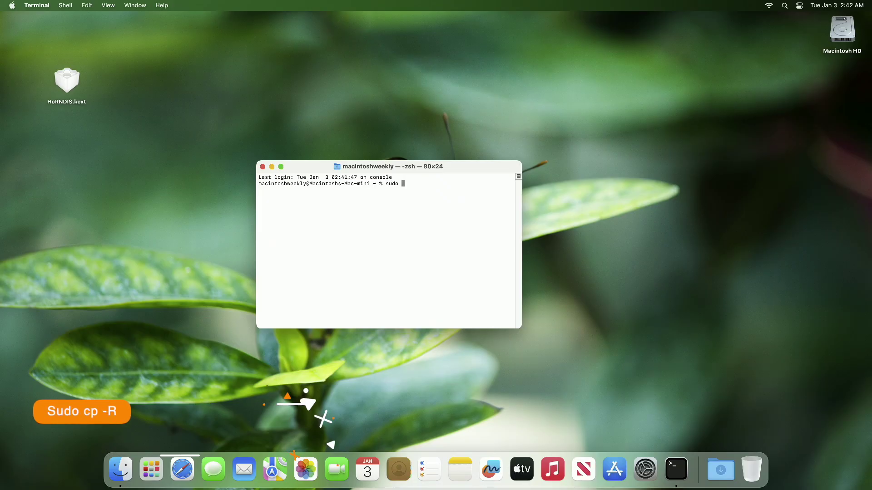
type("cp -R")
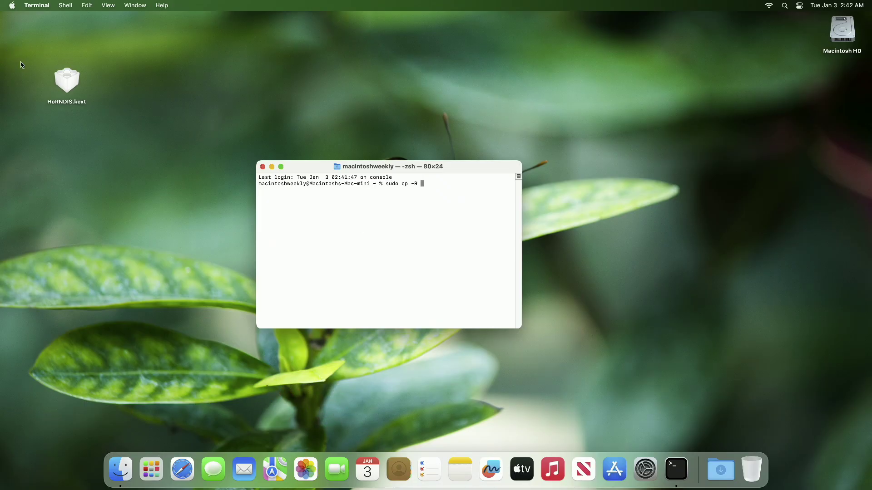
left_click(80, 85)
left_click_drag(80, 84, 325, 230)
type("/Library/E")
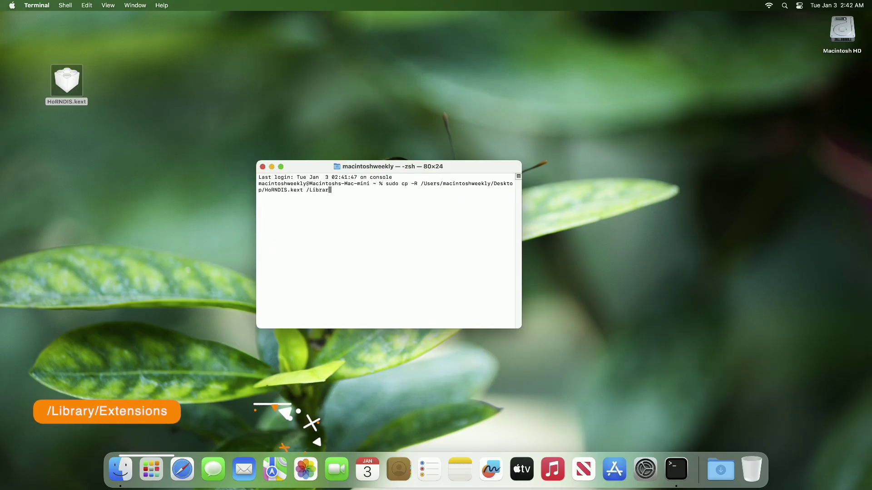
type("xtensions")
key("Return")
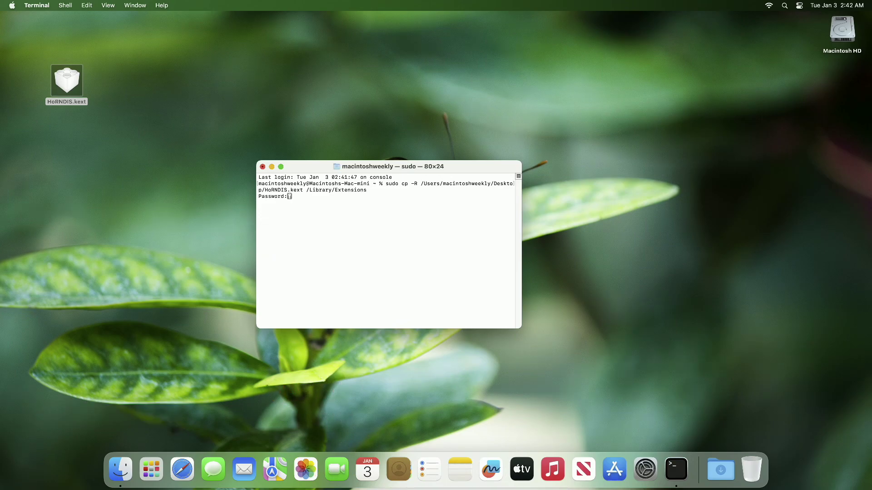
key("Return")
Step: Quit Terminal and go to Privacy & Security in System Settings
left_click(44, 5)
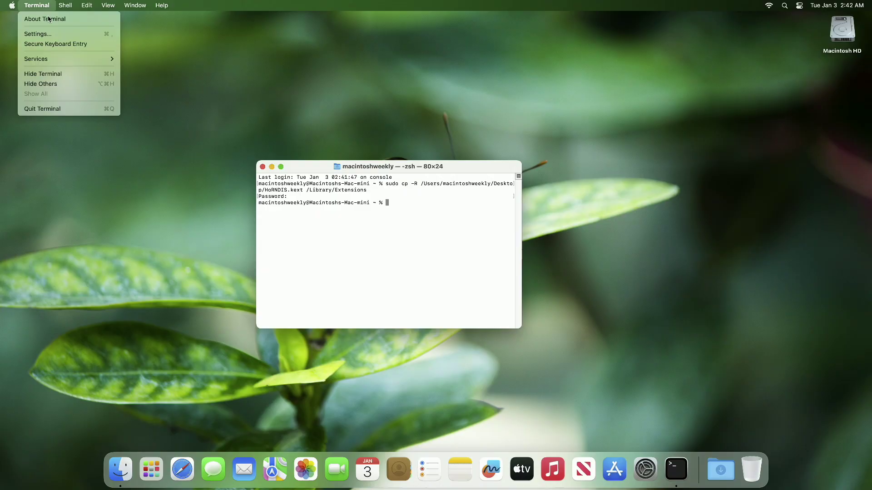
left_click(84, 113)
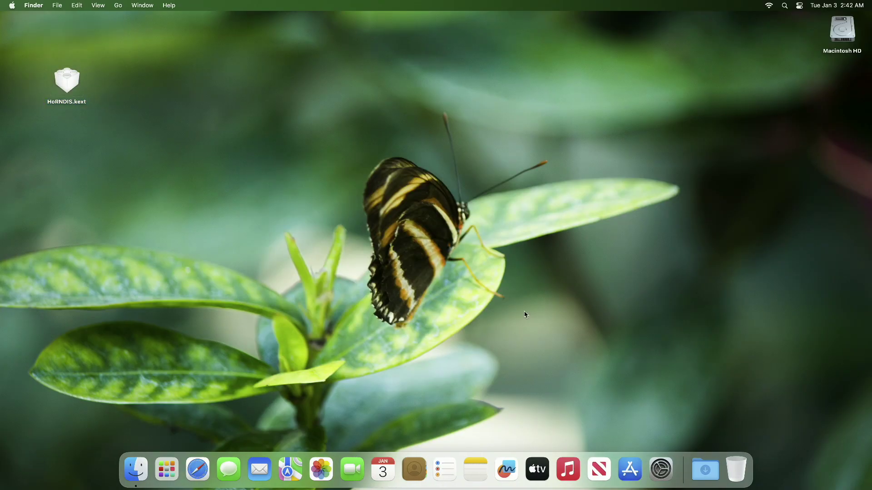
left_click(661, 468)
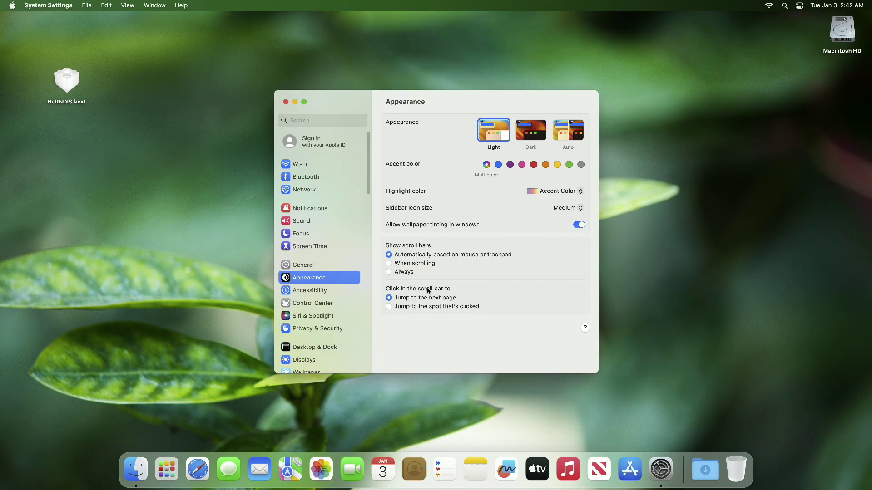
left_click(336, 326)
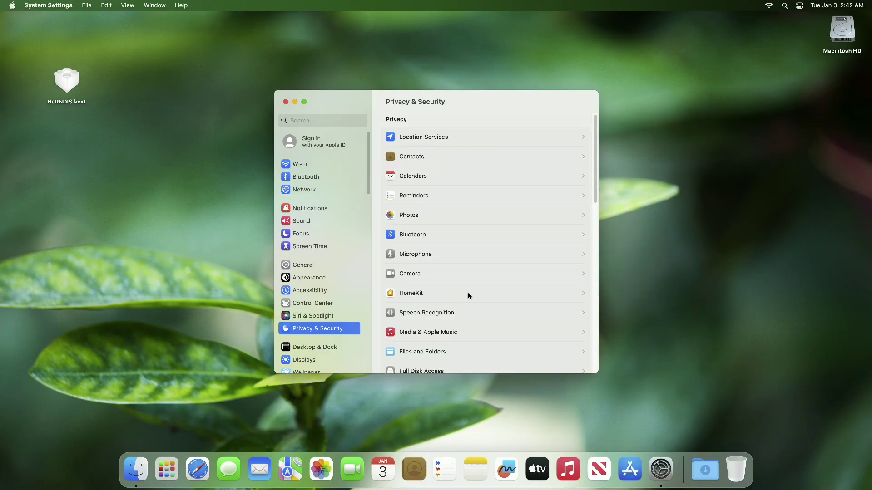
Step: Allow the HoRNDIS system software under Security, authenticating with the password twice
scroll(460, 287, "down", 5)
scroll(460, 288, "down", 5)
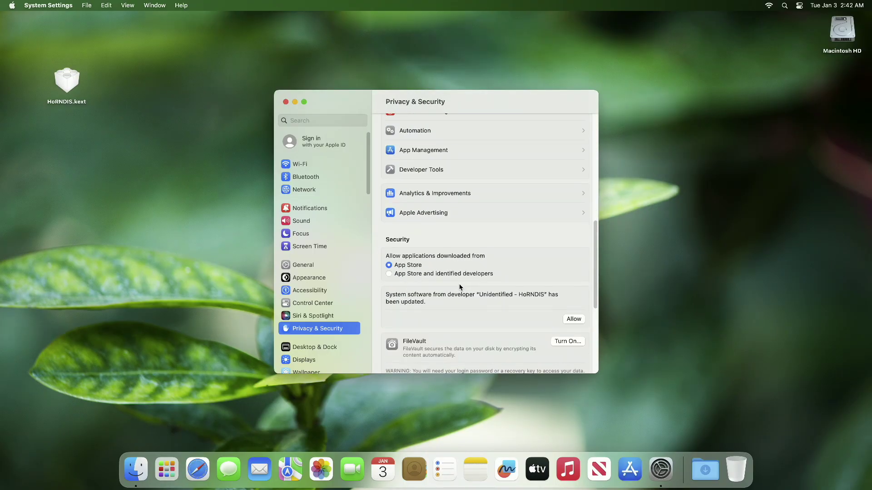
left_click(572, 299)
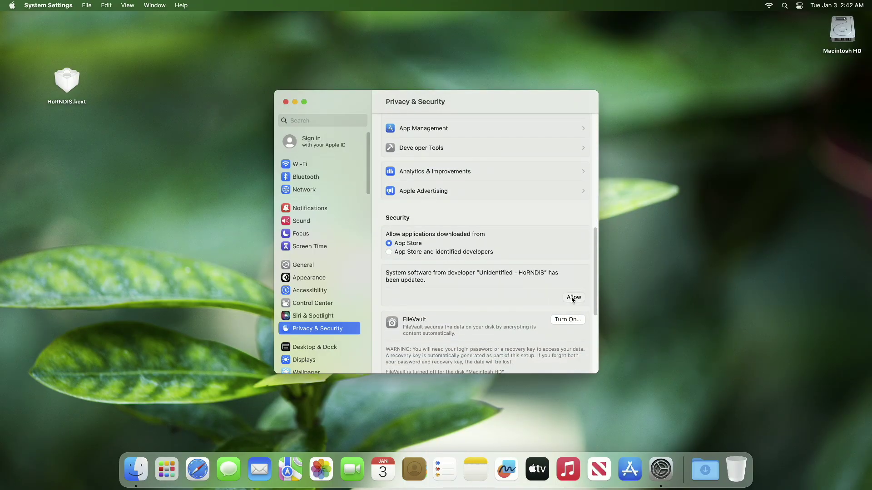
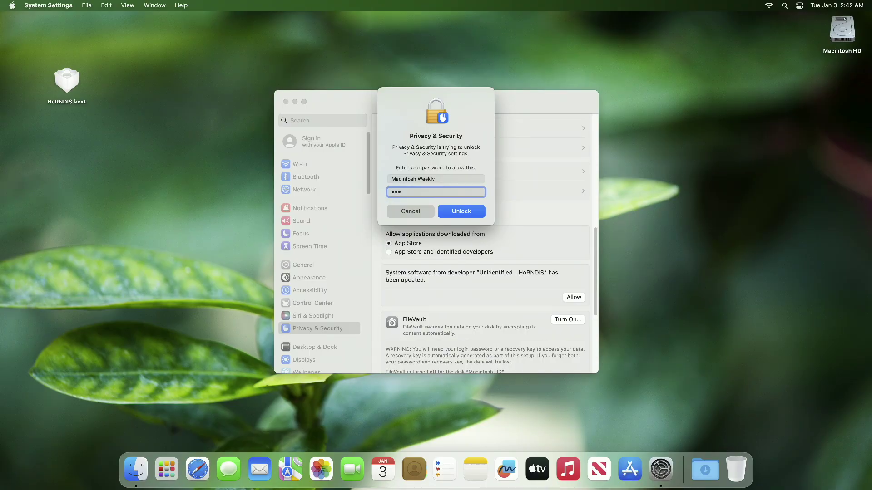
key("Return")
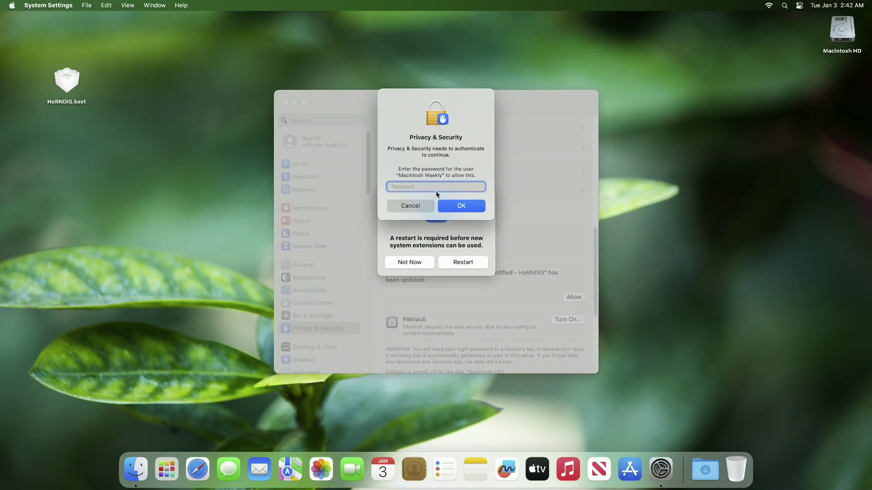
key("Return")
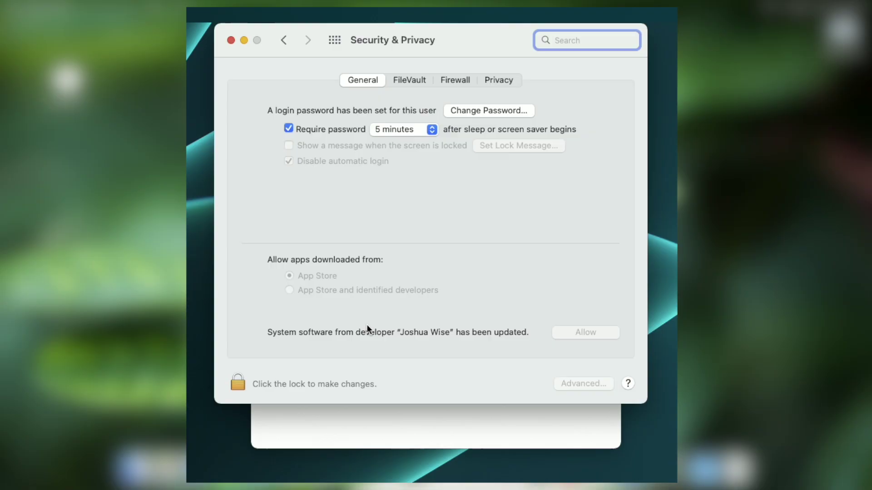
Step: Unlock Security & Privacy and allow the developer's blocked system software
left_click(234, 386)
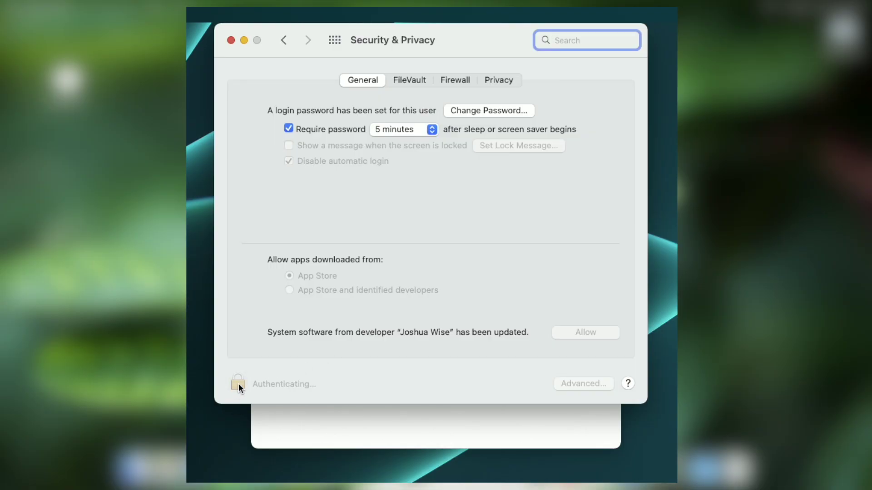
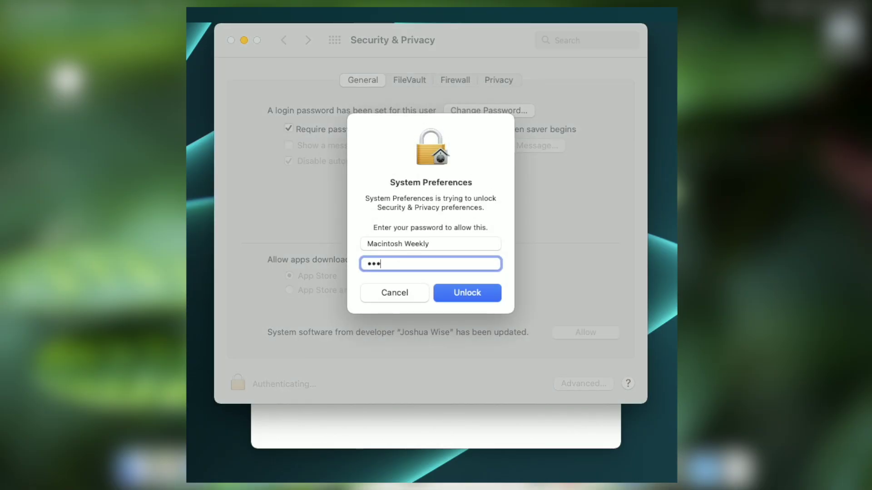
key("Return")
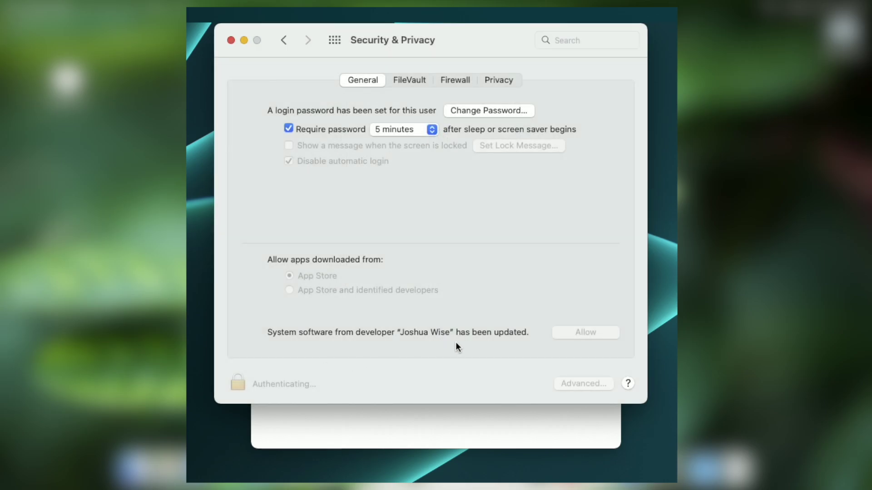
left_click(606, 334)
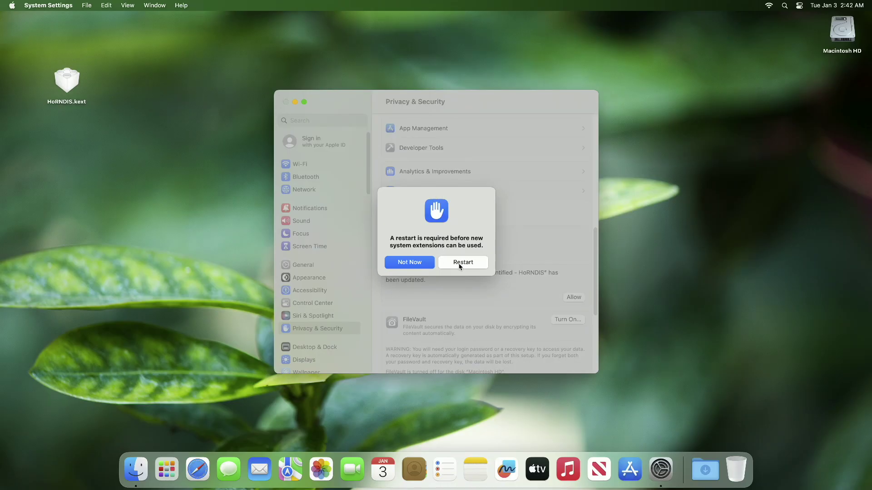
Step: Restart from the restart-required dialog and log back in with the password
left_click(459, 263)
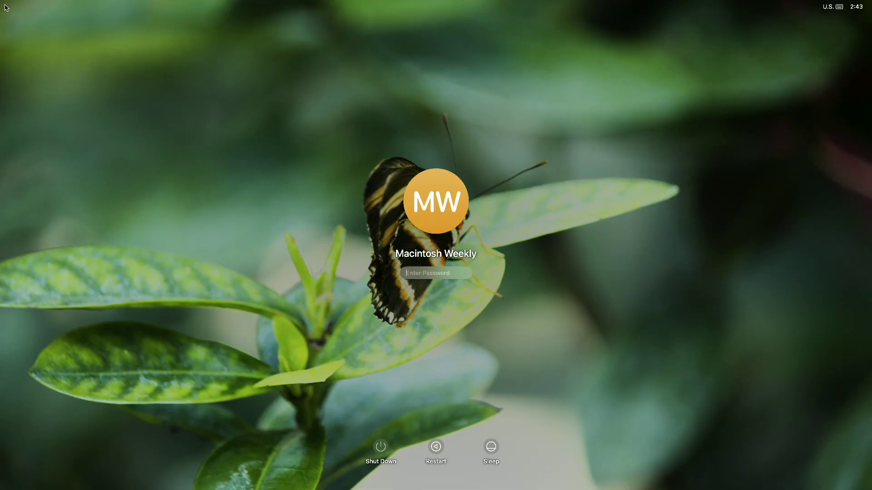
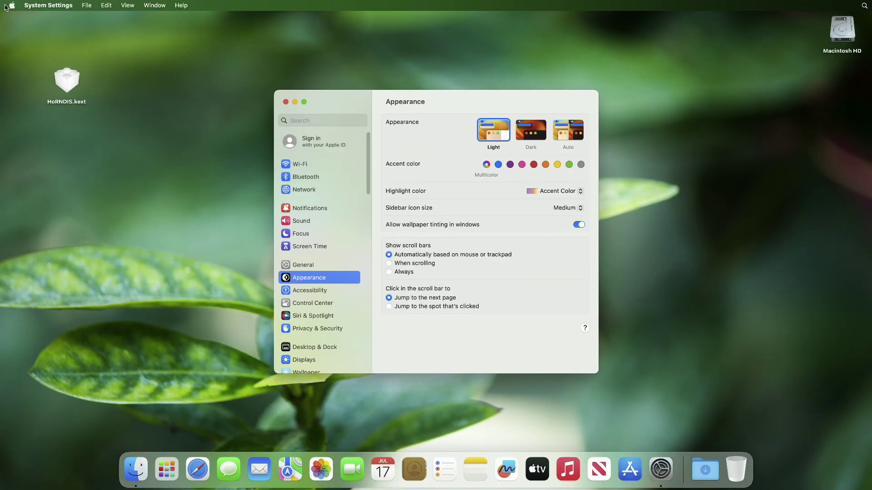
Step: View the connected Xiaomi 11i's network details, showing IPv4 via DHCP
left_click(319, 190)
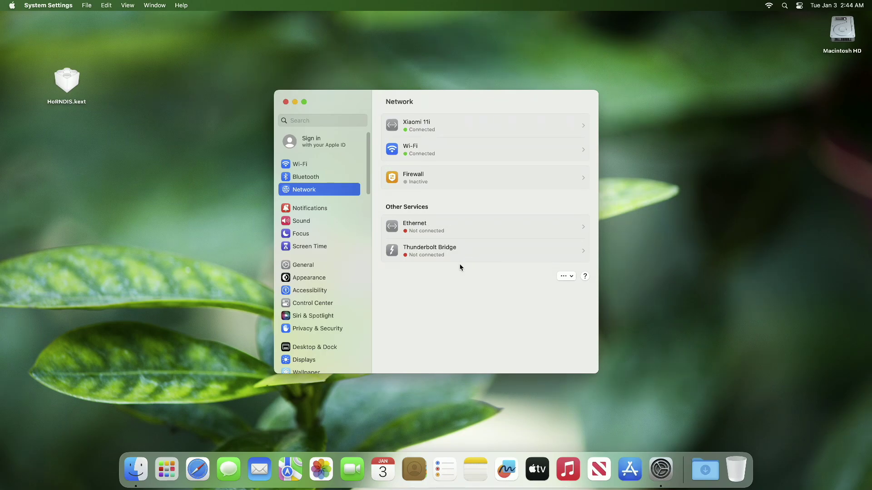
left_click(478, 132)
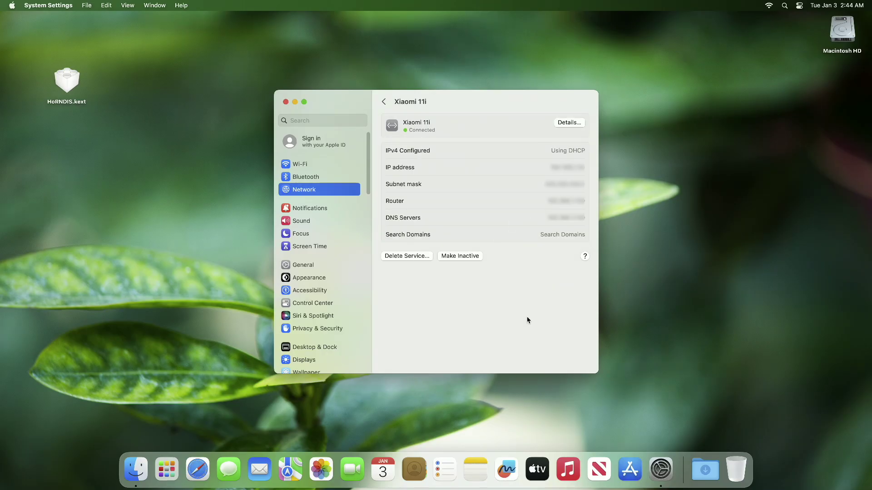